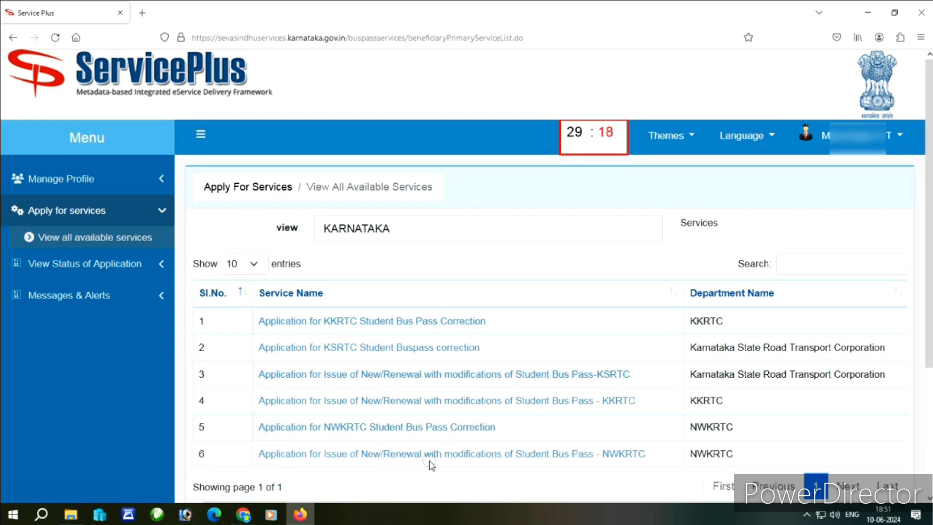
- Launch the KSRTC New/Renewal Student Bus Pass service, maximize it, and proceed to the application form
{"action": "left_click", "coordinate": [429, 379]}
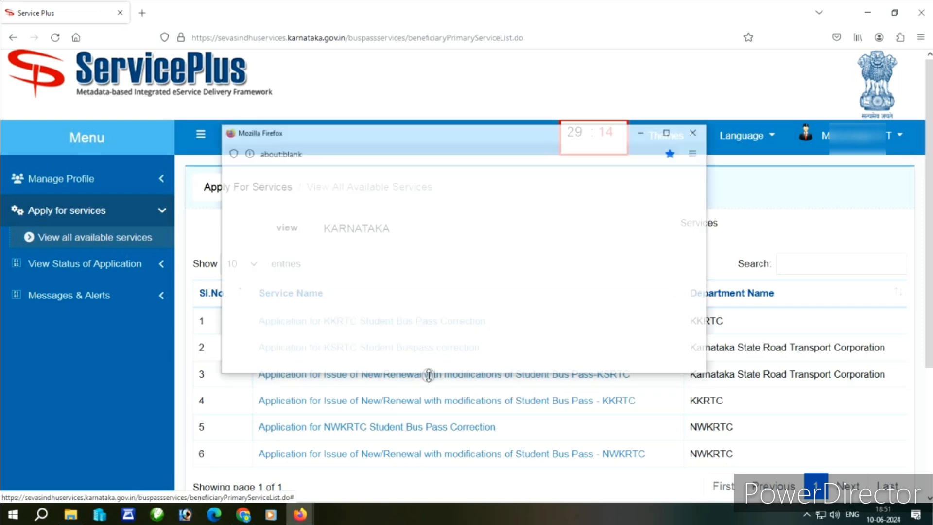
{"action": "left_click", "coordinate": [670, 131]}
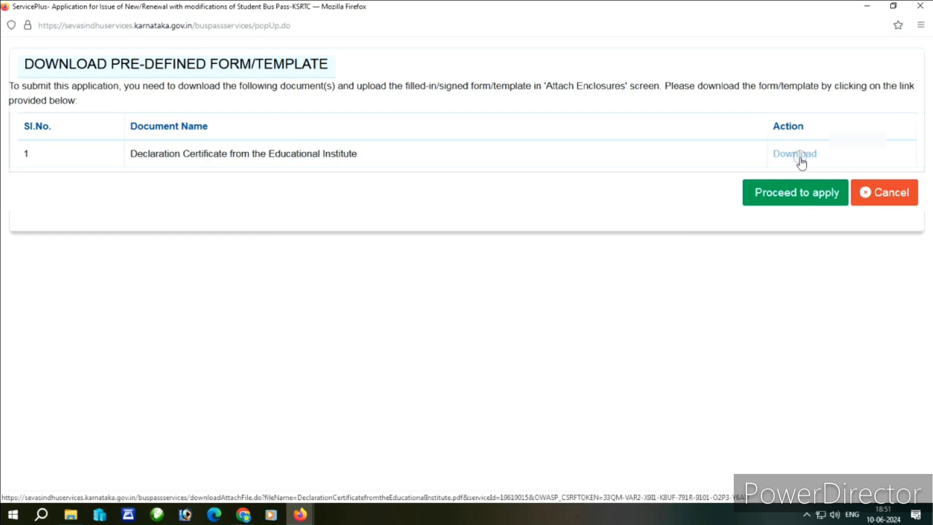
{"action": "left_click", "coordinate": [804, 194]}
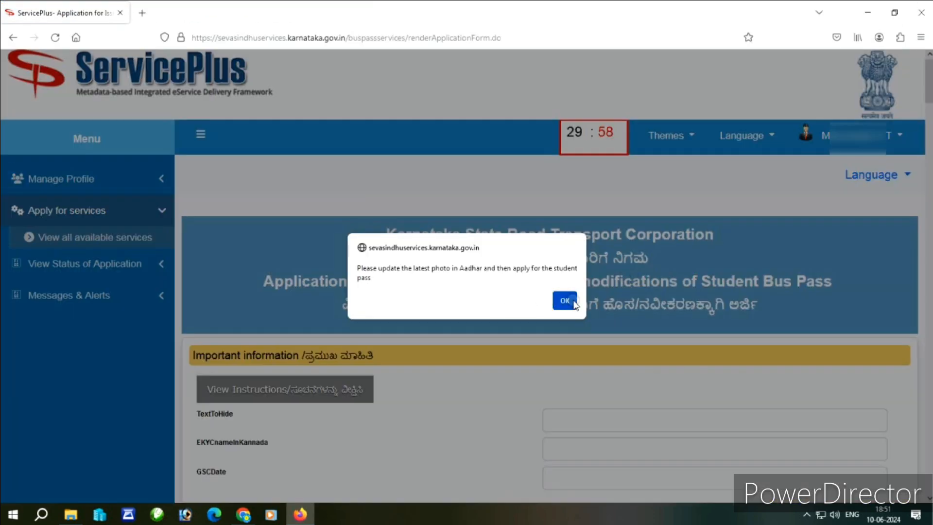
- Dismiss the Aadhaar photo alert and mark the applicant as an Indian citizen at a Karnataka institution
{"action": "left_click", "coordinate": [561, 302]}
{"action": "scroll", "coordinate": [569, 305], "scroll_direction": "down", "scroll_amount": 3}
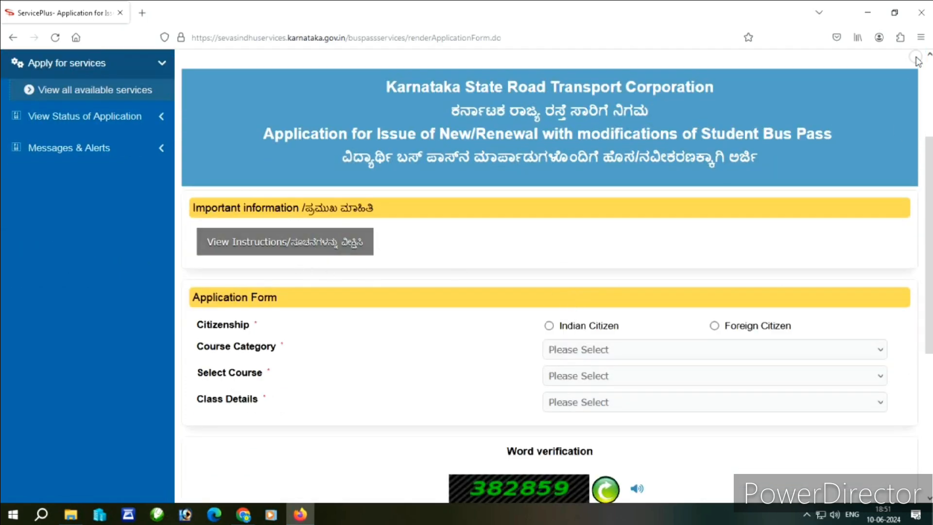
{"action": "left_click", "coordinate": [921, 37]}
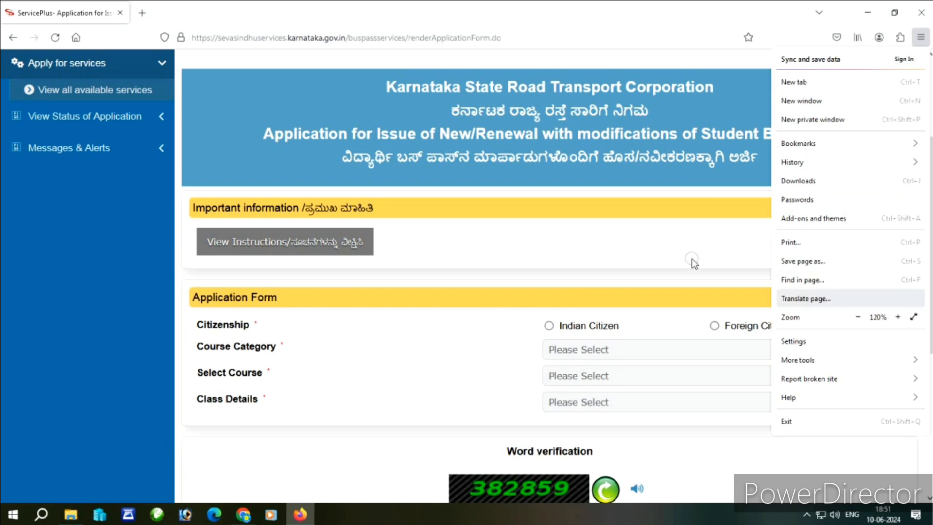
{"action": "left_click", "coordinate": [671, 243]}
{"action": "scroll", "coordinate": [665, 267], "scroll_direction": "down", "scroll_amount": 5}
{"action": "scroll", "coordinate": [562, 165], "scroll_direction": "up", "scroll_amount": 2}
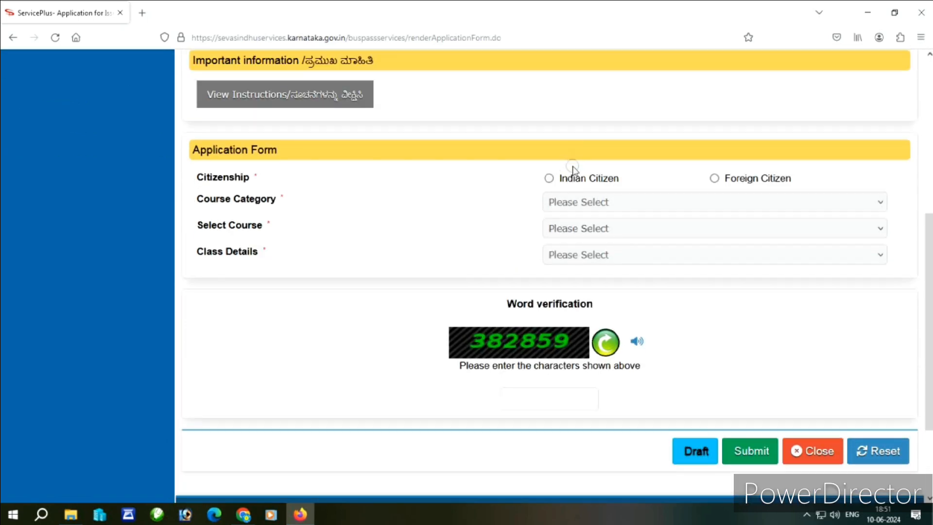
{"action": "left_click", "coordinate": [549, 178]}
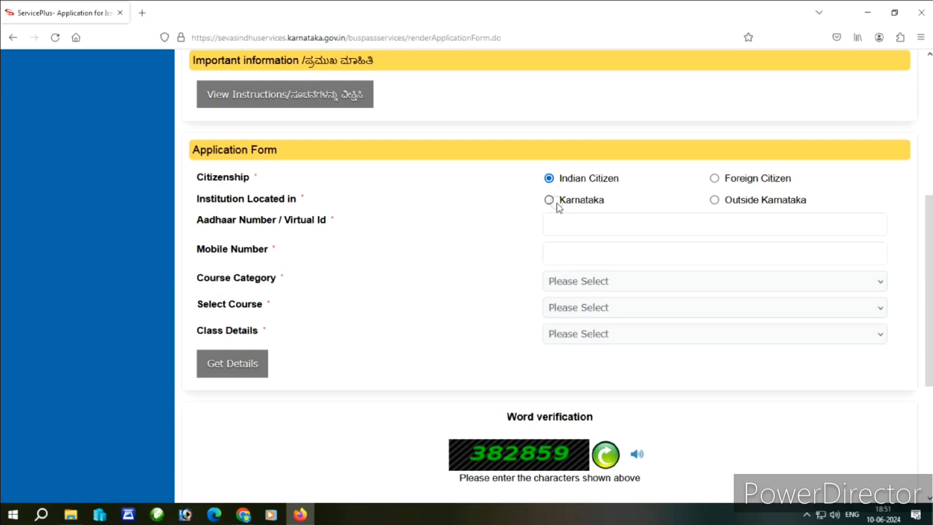
{"action": "left_click", "coordinate": [549, 200]}
- Choose course category PUC, course Pre University Courses I and II, and class 2nd year
{"action": "left_click", "coordinate": [565, 251]}
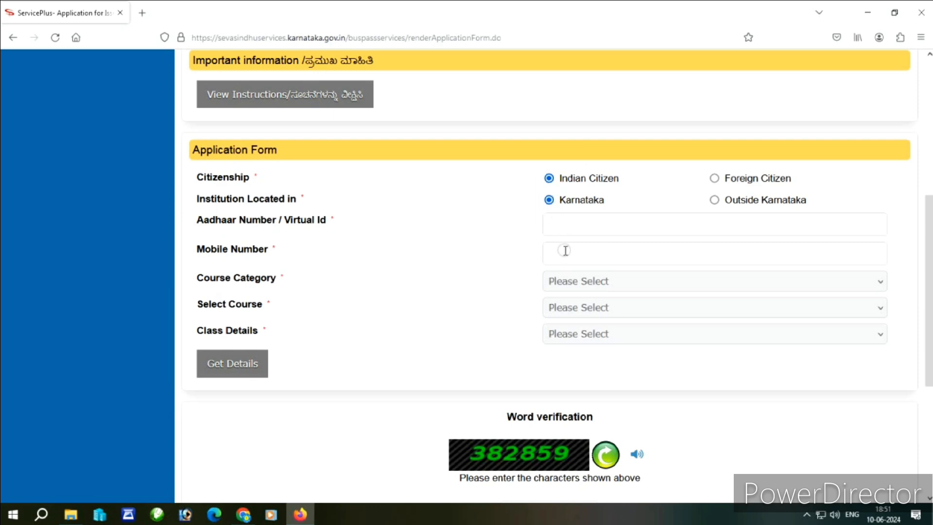
{"action": "left_click", "coordinate": [575, 287]}
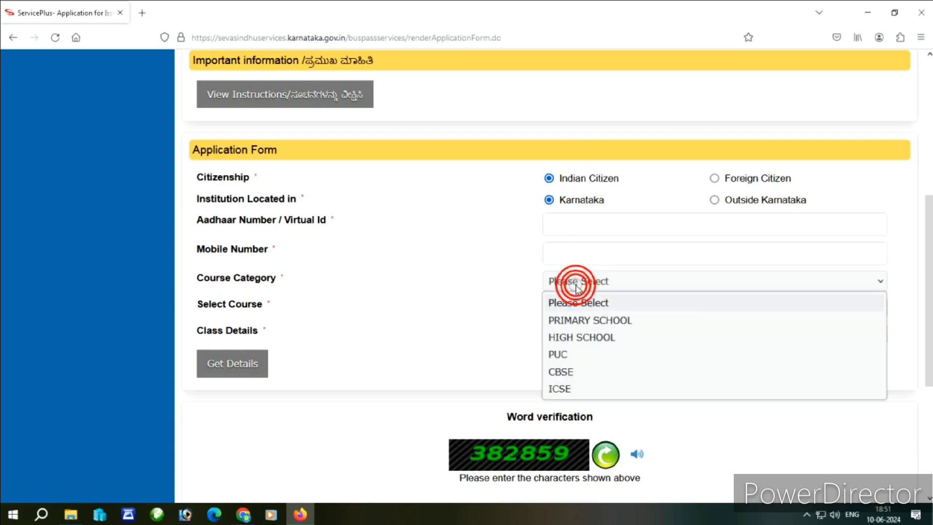
{"action": "left_click", "coordinate": [581, 355]}
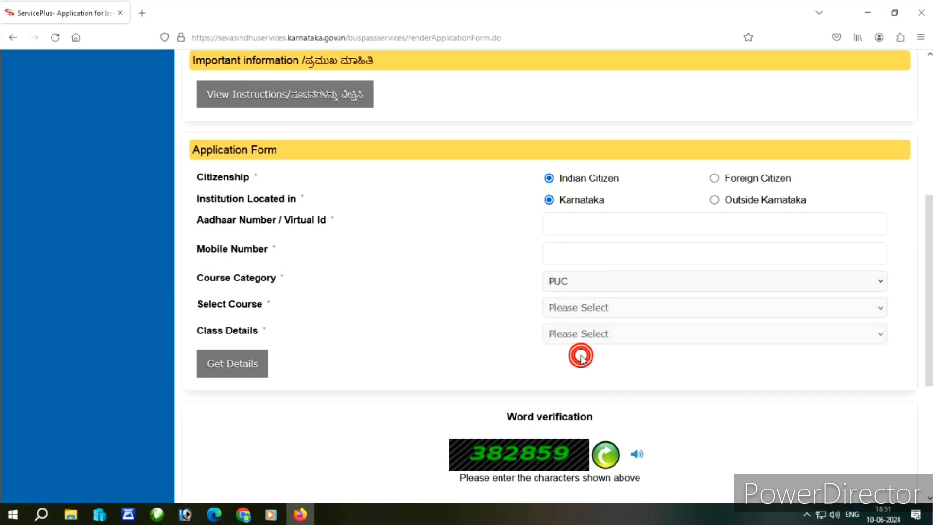
{"action": "left_click", "coordinate": [572, 317]}
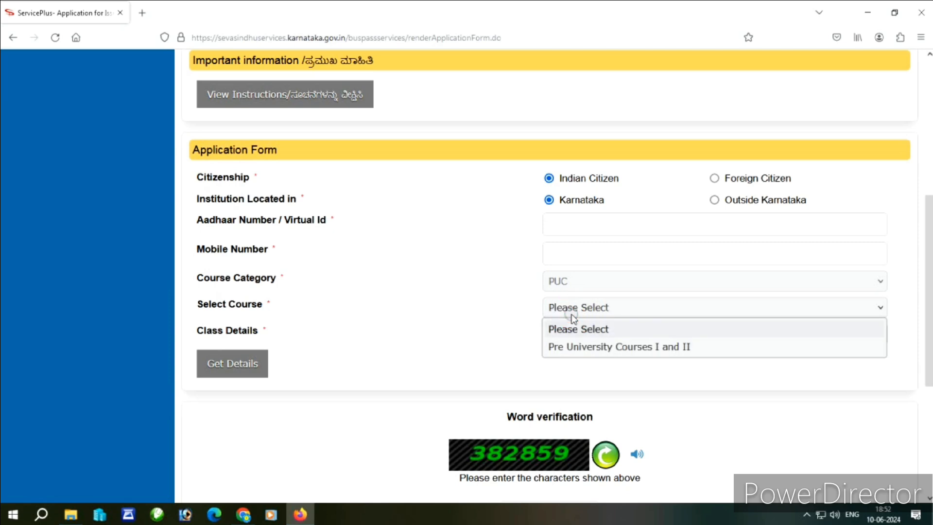
{"action": "left_click", "coordinate": [582, 348]}
{"action": "left_click", "coordinate": [617, 332]}
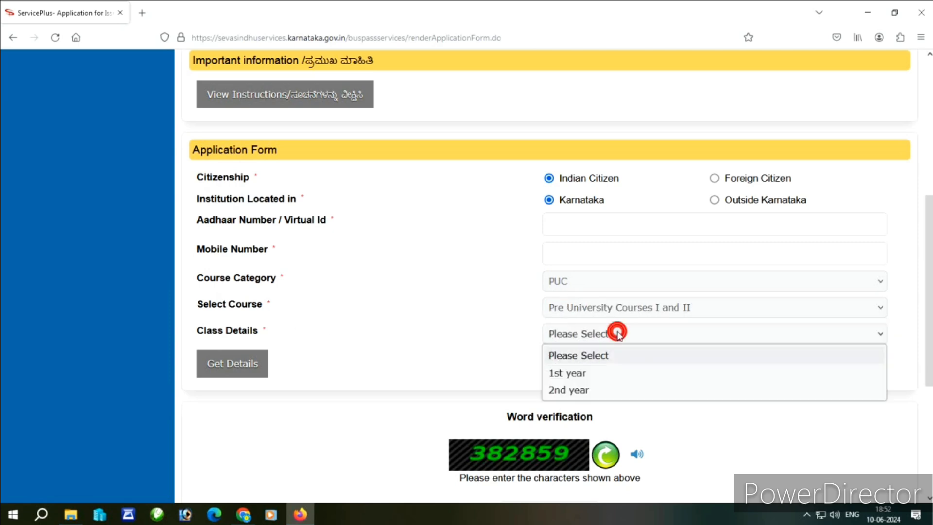
{"action": "left_click", "coordinate": [602, 391]}
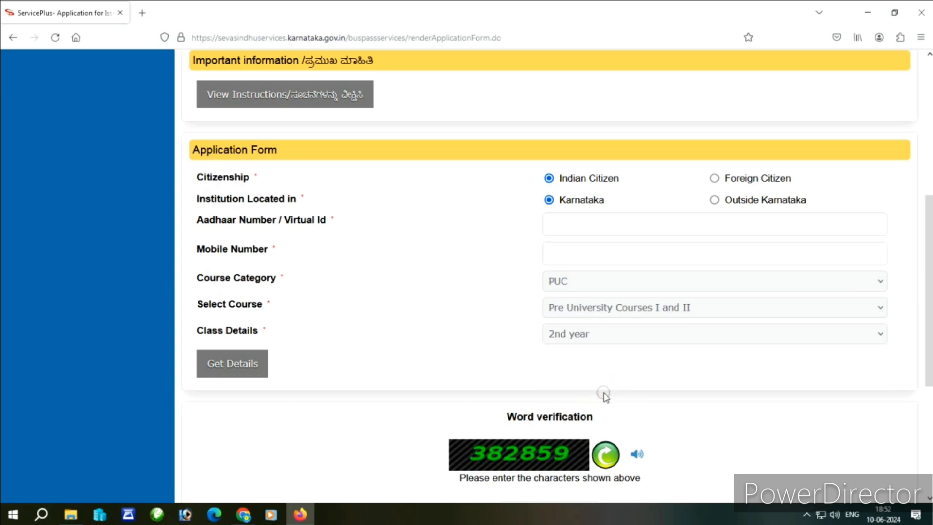
{"action": "scroll", "coordinate": [602, 394], "scroll_direction": "down", "scroll_amount": 2}
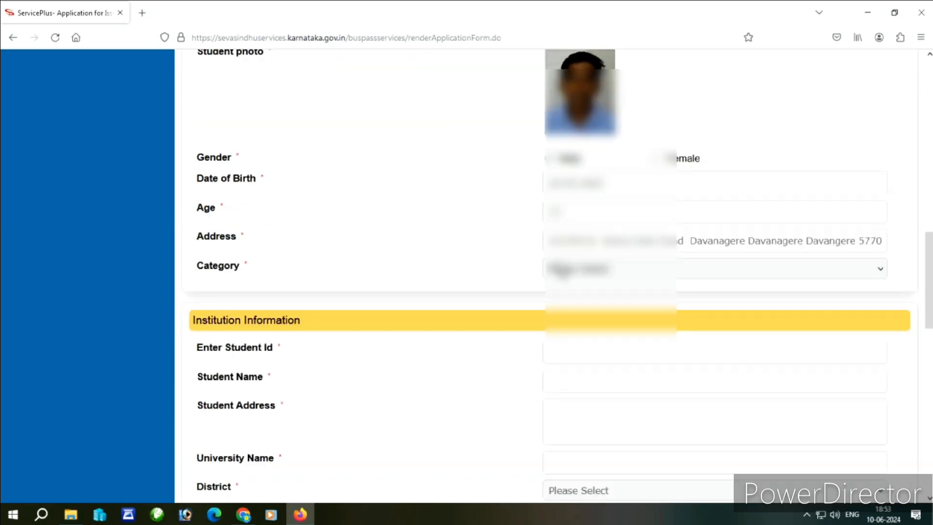
- Select the student's social category from the Category dropdown
{"action": "left_click", "coordinate": [562, 270]}
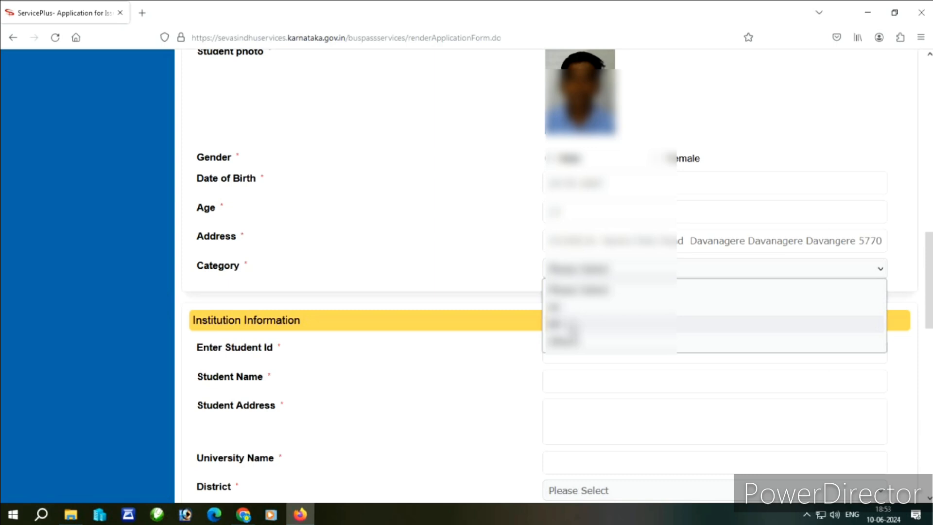
{"action": "left_click", "coordinate": [568, 340]}
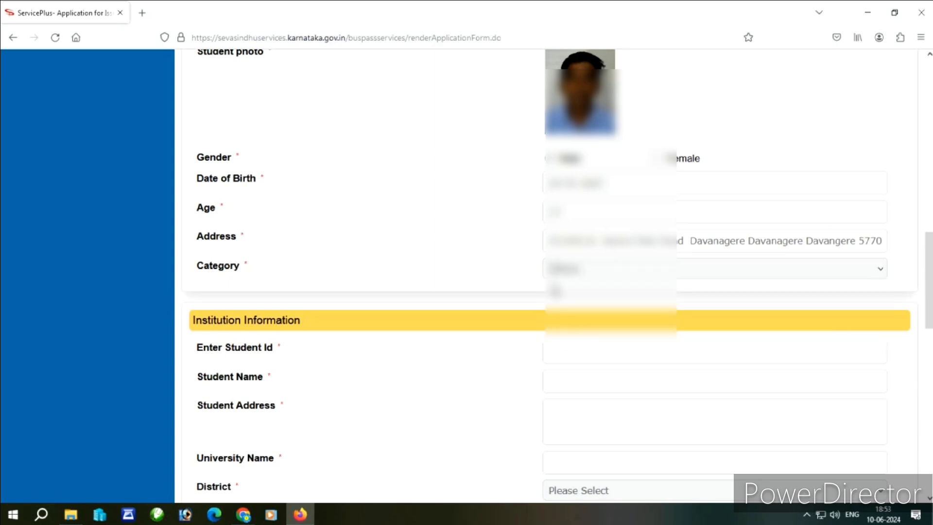
{"action": "left_click", "coordinate": [564, 269]}
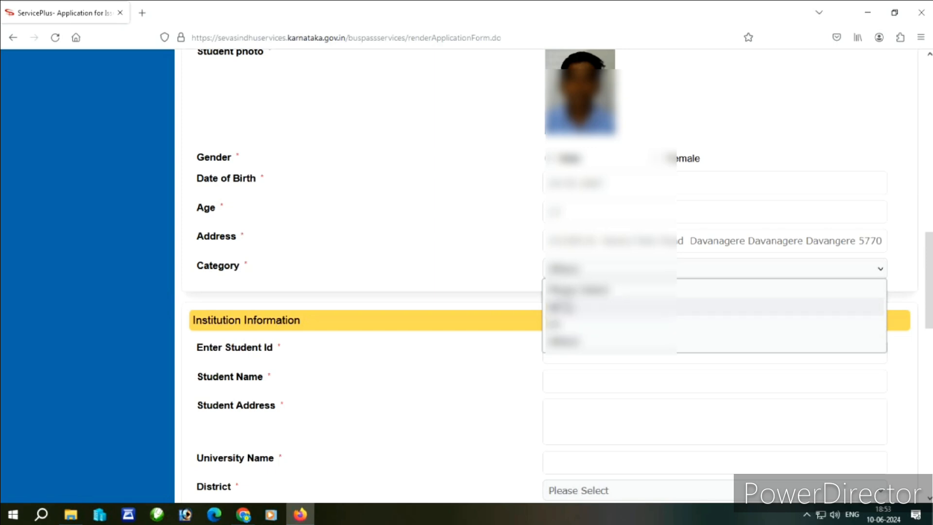
{"action": "left_click", "coordinate": [486, 267]}
{"action": "scroll", "coordinate": [489, 268], "scroll_direction": "down", "scroll_amount": 2}
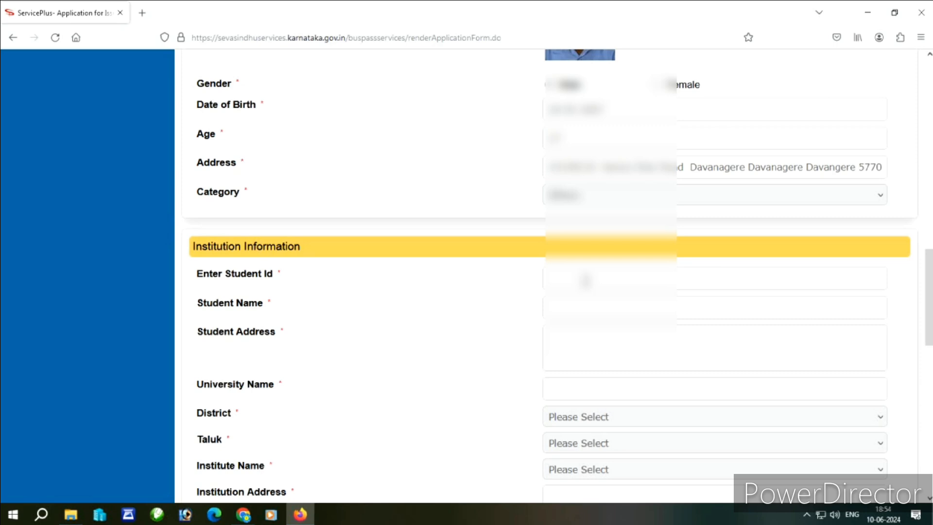
- Enter the student ID and address details, and university name 'Maganuru Basappa P U College'
{"action": "left_click", "coordinate": [585, 281]}
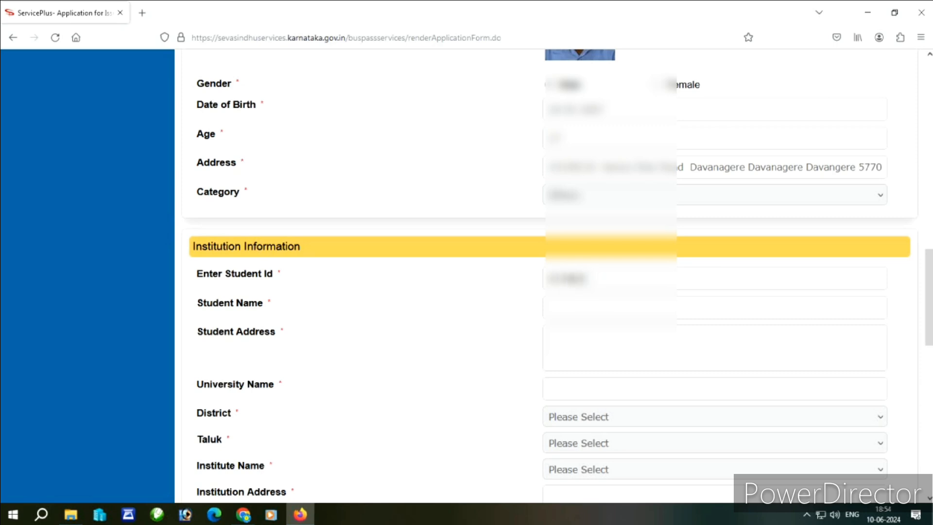
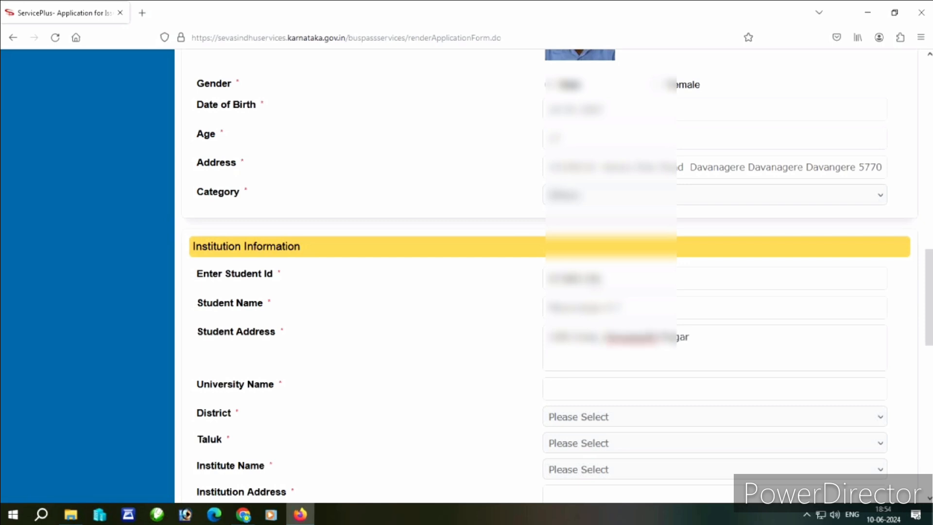
{"action": "key", "text": "Tab"}
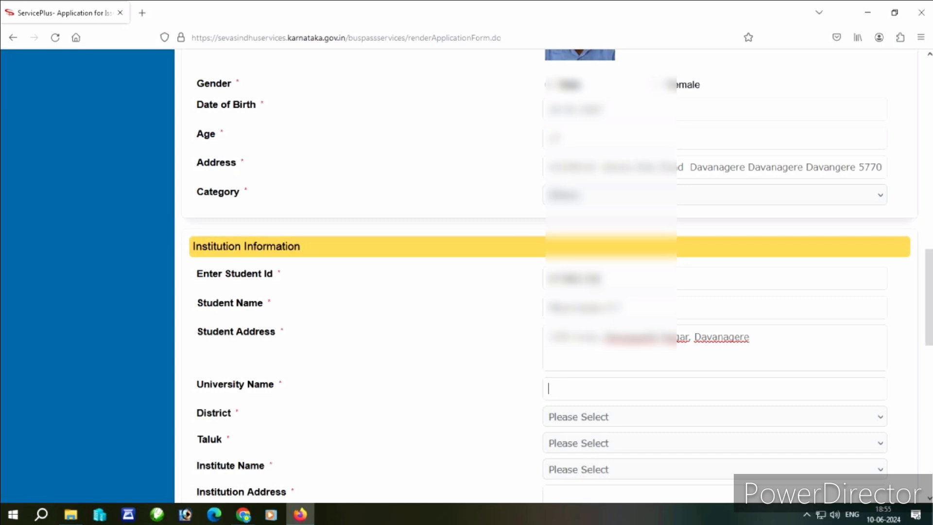
{"action": "type", "text": "Maganur B"}
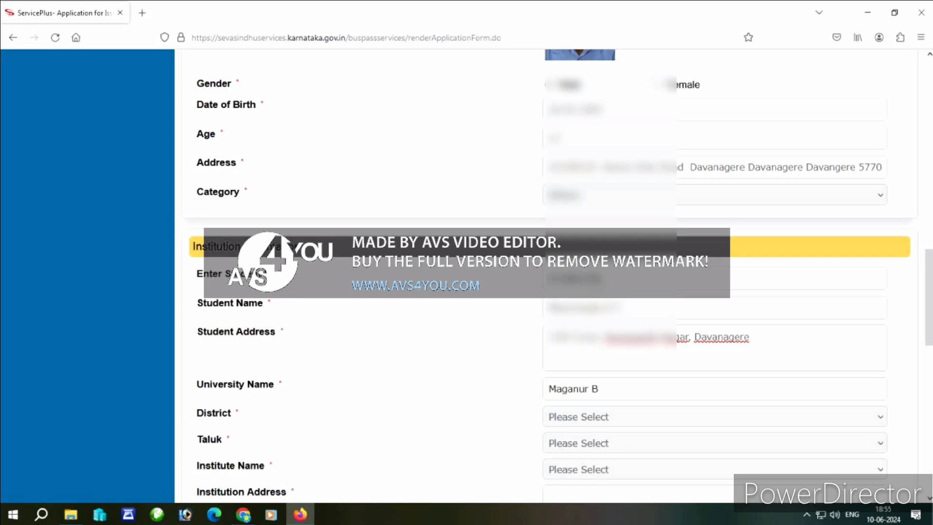
{"action": "type", "text": "asappa P U College"}
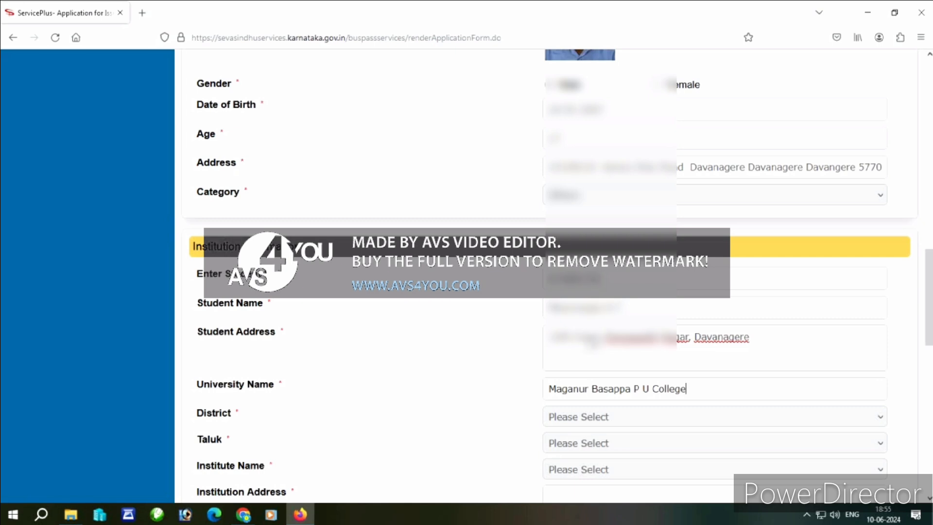
- Select Davanagere district and the institute MAGANURU BASAPPA H.S-TARALABALU EXTN
{"action": "left_click", "coordinate": [594, 417]}
{"action": "scroll", "coordinate": [607, 375], "scroll_direction": "down", "scroll_amount": 5}
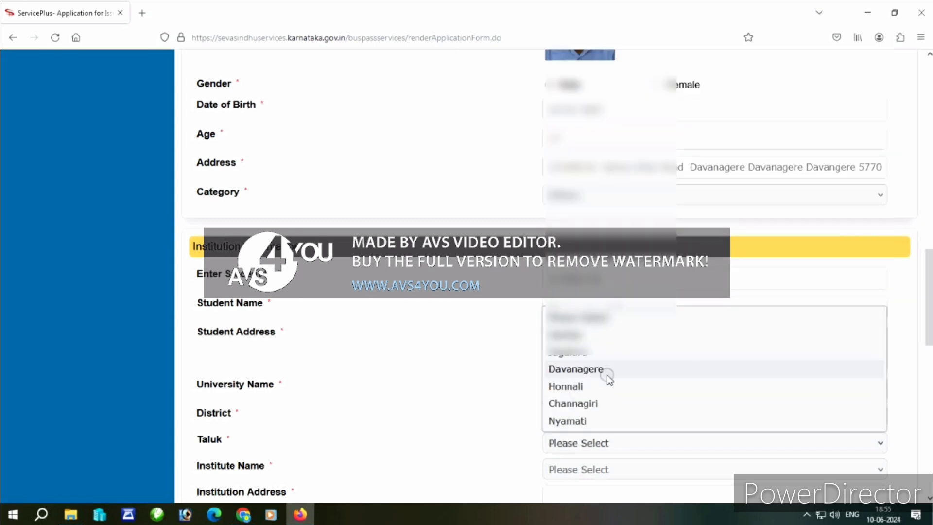
{"action": "left_click", "coordinate": [607, 375]}
{"action": "scroll", "coordinate": [608, 375], "scroll_direction": "down", "scroll_amount": 3}
{"action": "left_click", "coordinate": [598, 329]}
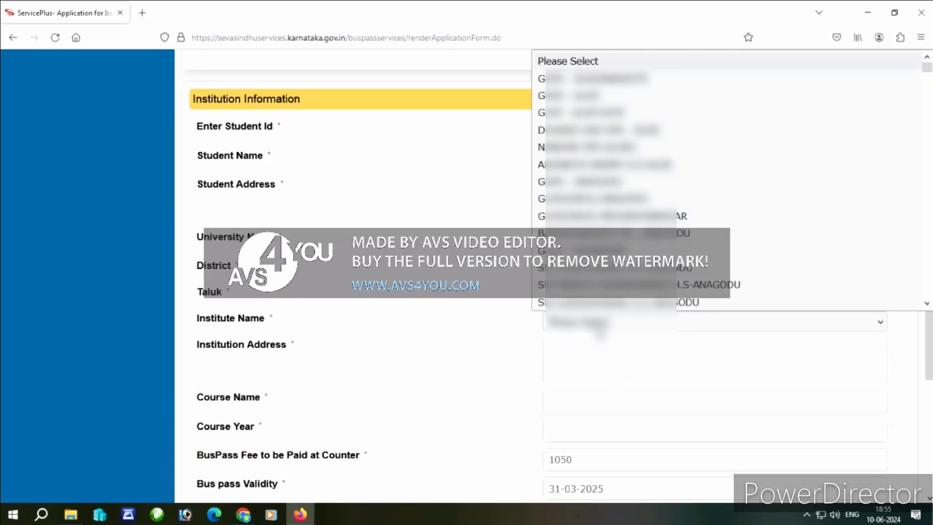
{"action": "scroll", "coordinate": [644, 238], "scroll_direction": "down", "scroll_amount": 10}
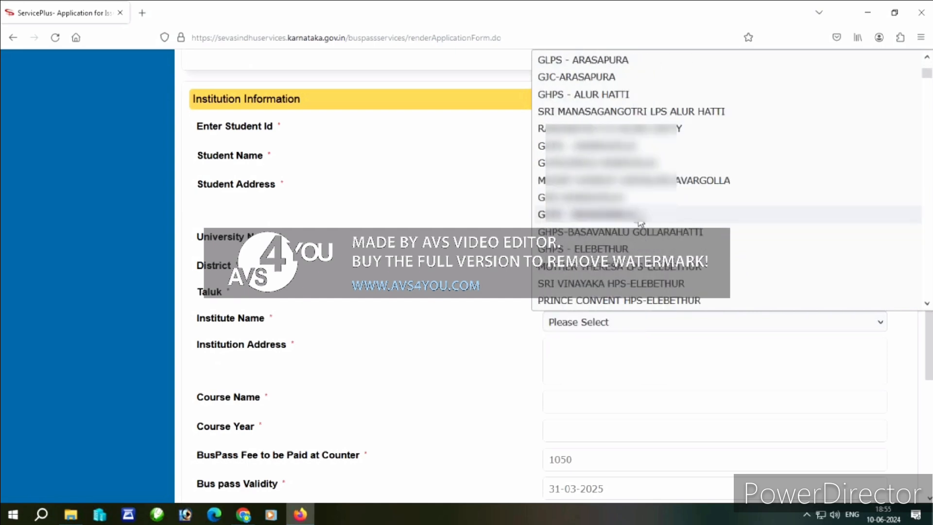
{"action": "scroll", "coordinate": [641, 230], "scroll_direction": "down", "scroll_amount": 10}
{"action": "scroll", "coordinate": [640, 224], "scroll_direction": "down", "scroll_amount": 10}
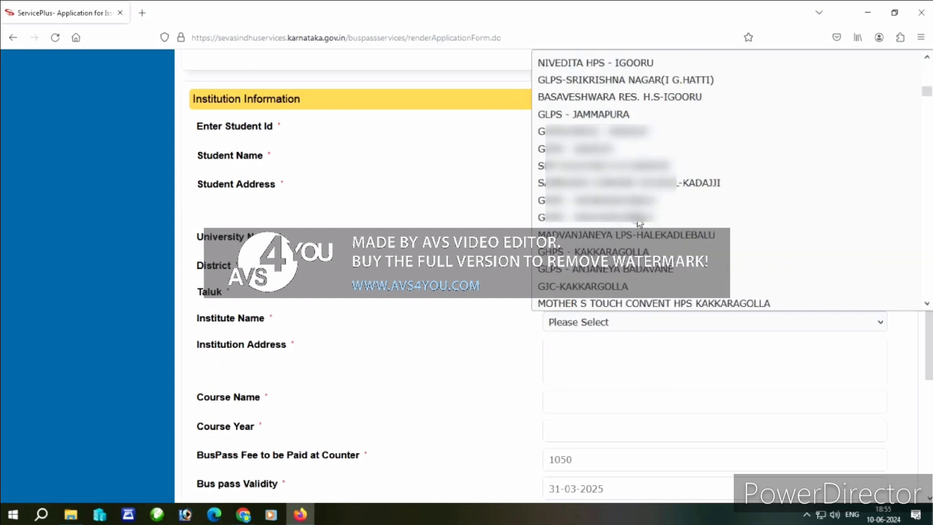
{"action": "left_click", "coordinate": [656, 300]}
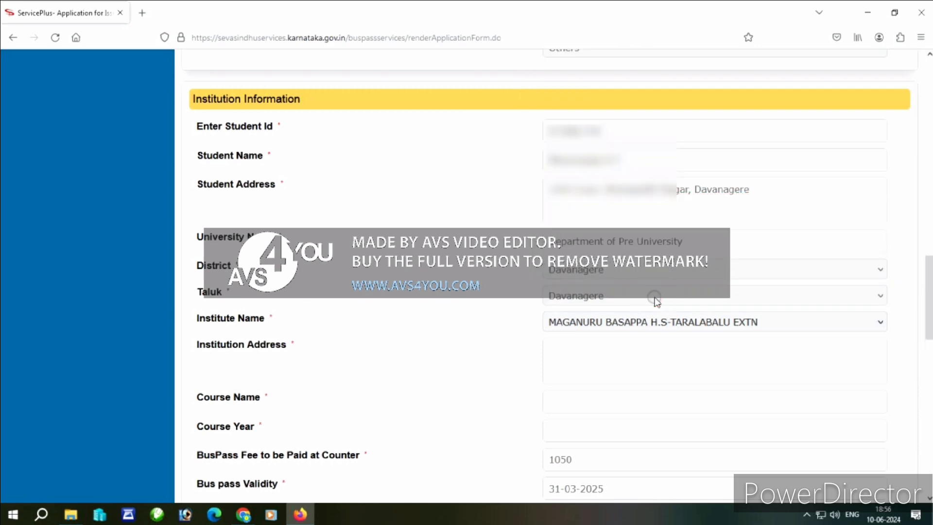
- Fill in the institution address, course name 'PUC Science' and course year '2nd'
{"action": "left_click", "coordinate": [605, 367]}
{"action": "type", "text": "Vidya Nagara, Taralu Balu Badavane, Davaneger"}
{"action": "key", "text": "Tab"}
{"action": "type", "text": "PUC Science"}
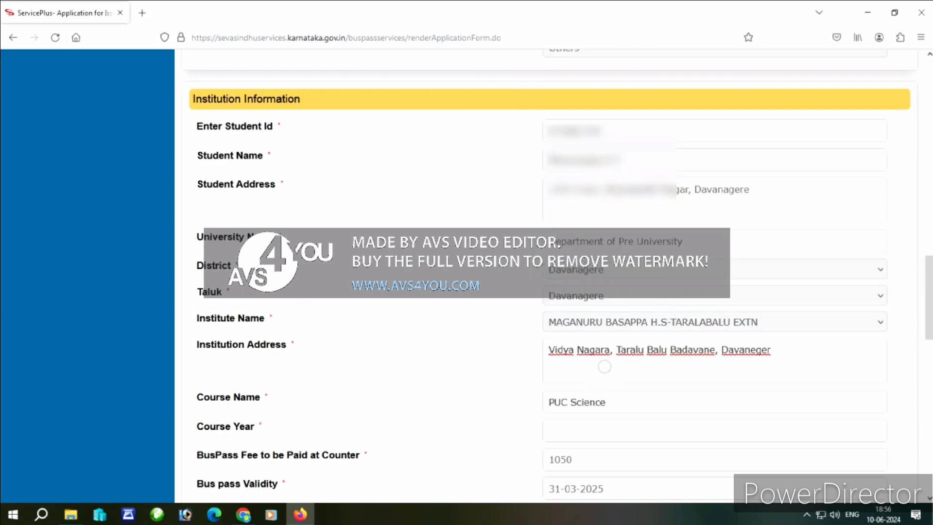
{"action": "key", "text": "Tab"}
{"action": "type", "text": "2nd"}
{"action": "scroll", "coordinate": [605, 367], "scroll_direction": "down", "scroll_amount": 2}
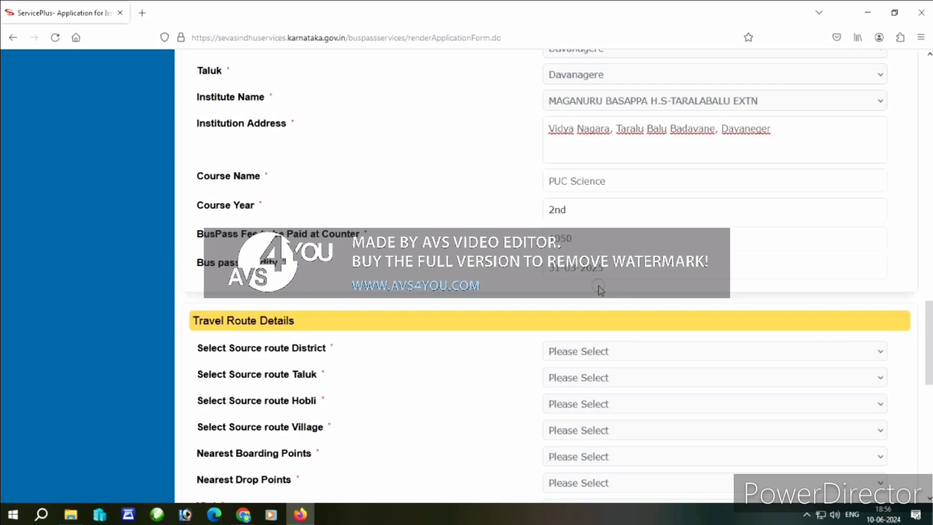
- Set the source district and taluk to Davanagere
{"action": "scroll", "coordinate": [601, 290], "scroll_direction": "down", "scroll_amount": 2}
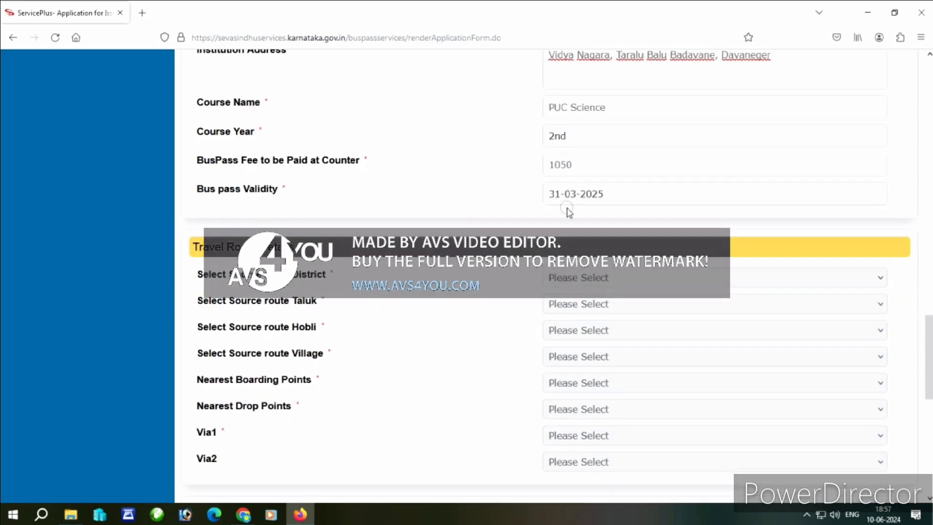
{"action": "left_click", "coordinate": [585, 279]}
{"action": "scroll", "coordinate": [605, 204], "scroll_direction": "down", "scroll_amount": 1}
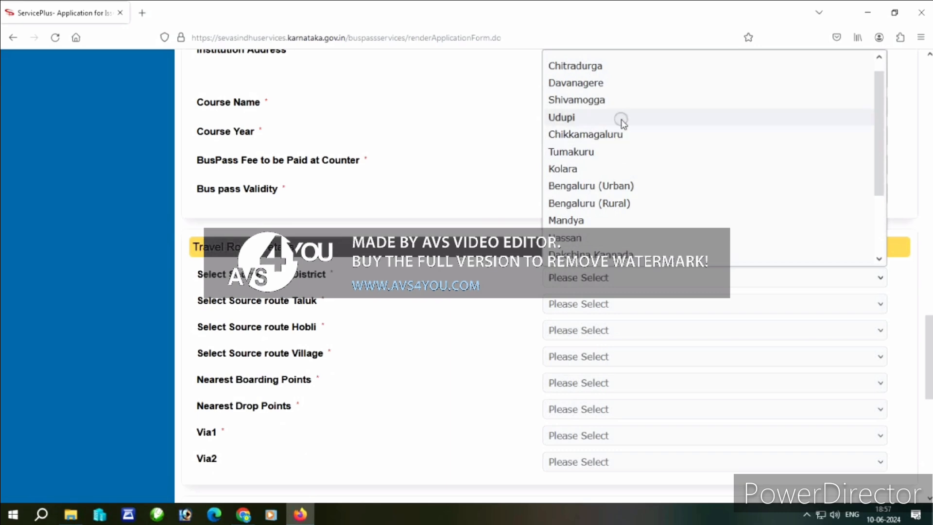
{"action": "left_click", "coordinate": [625, 84]}
{"action": "left_click", "coordinate": [592, 305]}
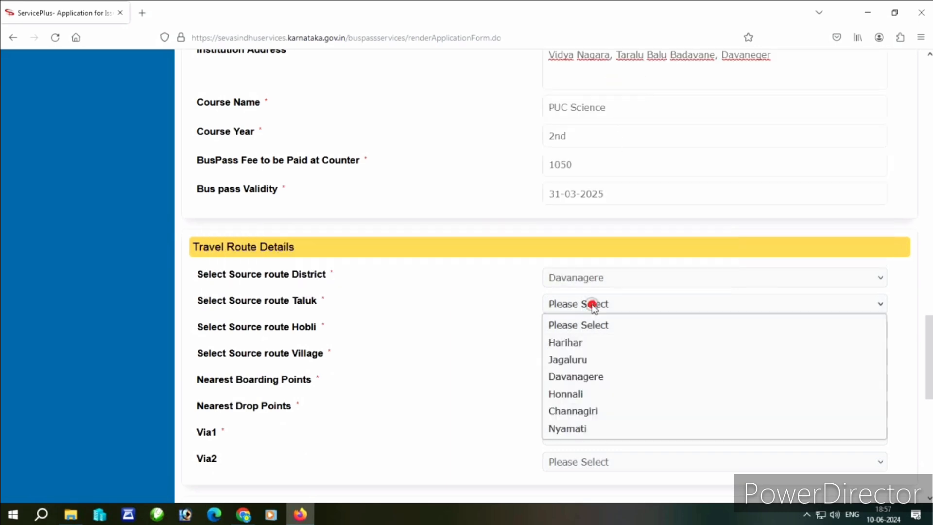
{"action": "left_click", "coordinate": [598, 378]}
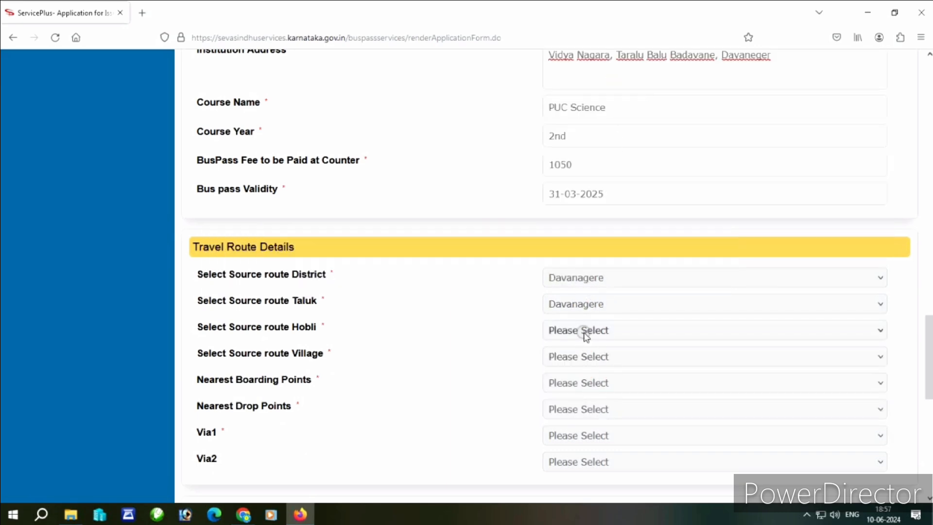
- Choose Kasaba hobli, Davangere village and RLWSATION as the nearest boarding point
{"action": "left_click", "coordinate": [585, 333]}
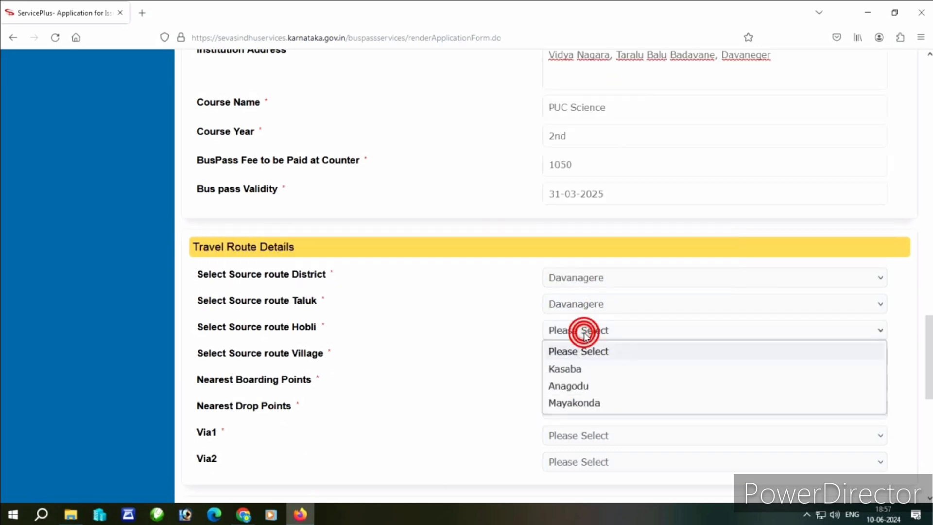
{"action": "left_click", "coordinate": [592, 370]}
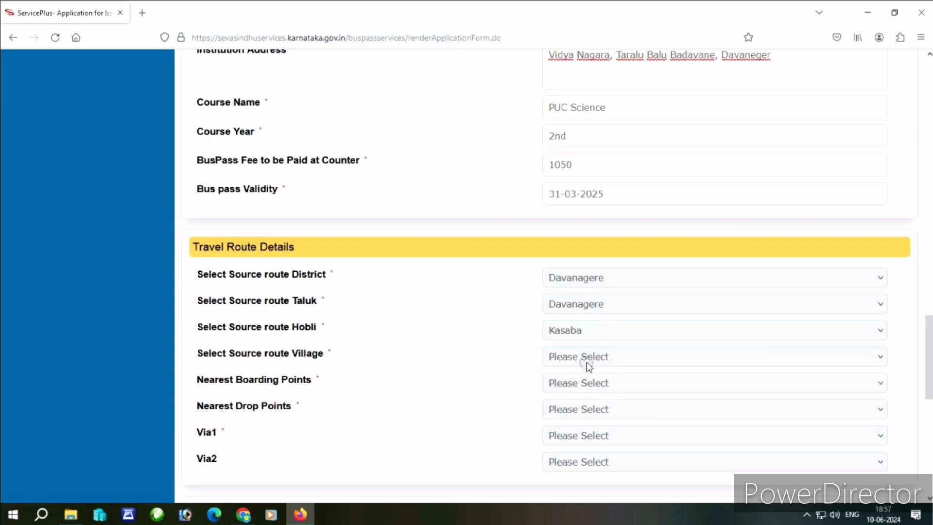
{"action": "left_click", "coordinate": [584, 358]}
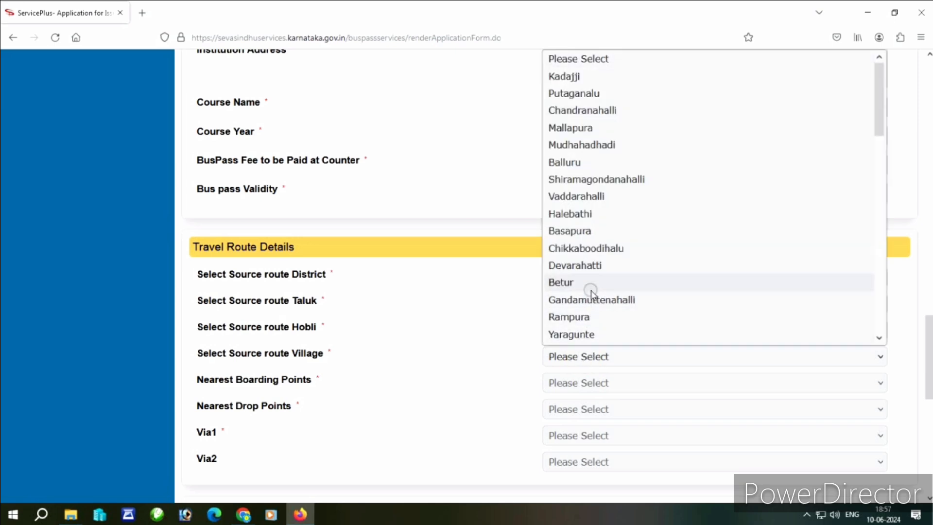
{"action": "scroll", "coordinate": [612, 232], "scroll_direction": "down", "scroll_amount": 2}
{"action": "scroll", "coordinate": [611, 231], "scroll_direction": "down", "scroll_amount": 2}
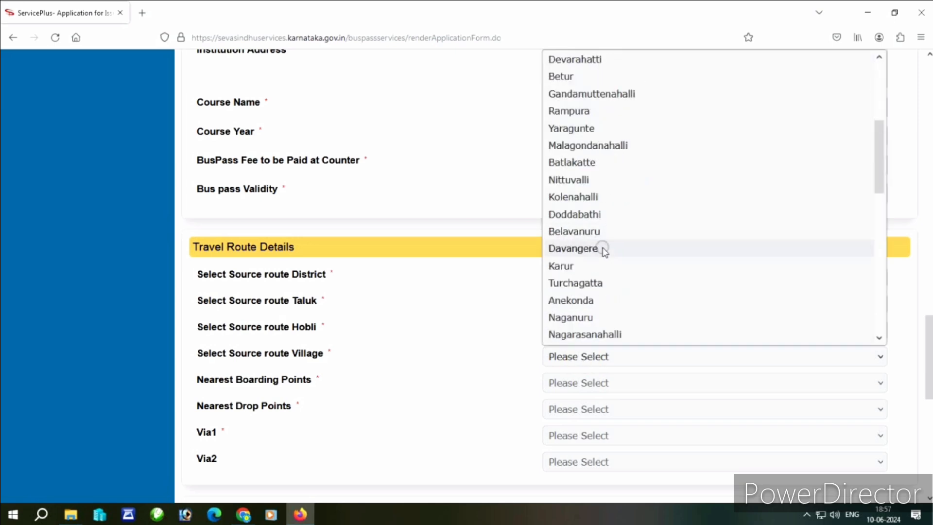
{"action": "left_click", "coordinate": [603, 249]}
{"action": "left_click", "coordinate": [281, 367]}
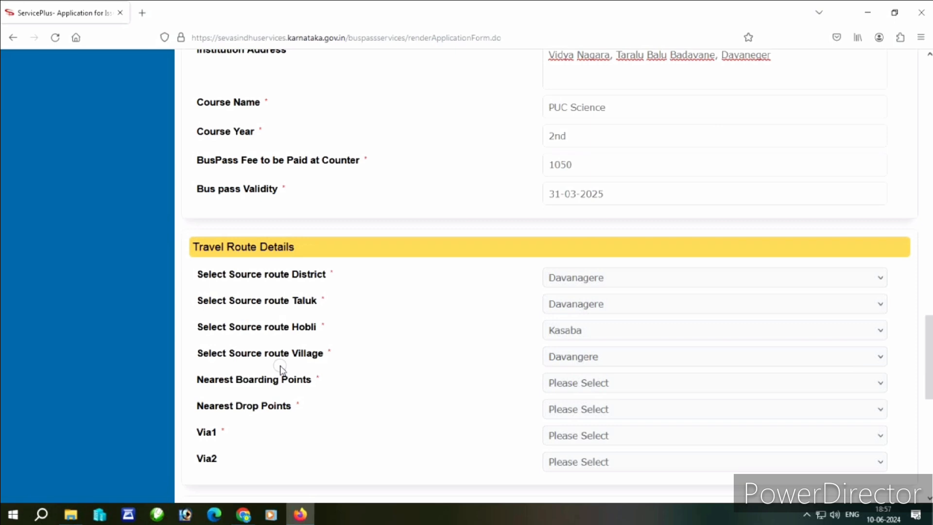
{"action": "left_click", "coordinate": [570, 383]}
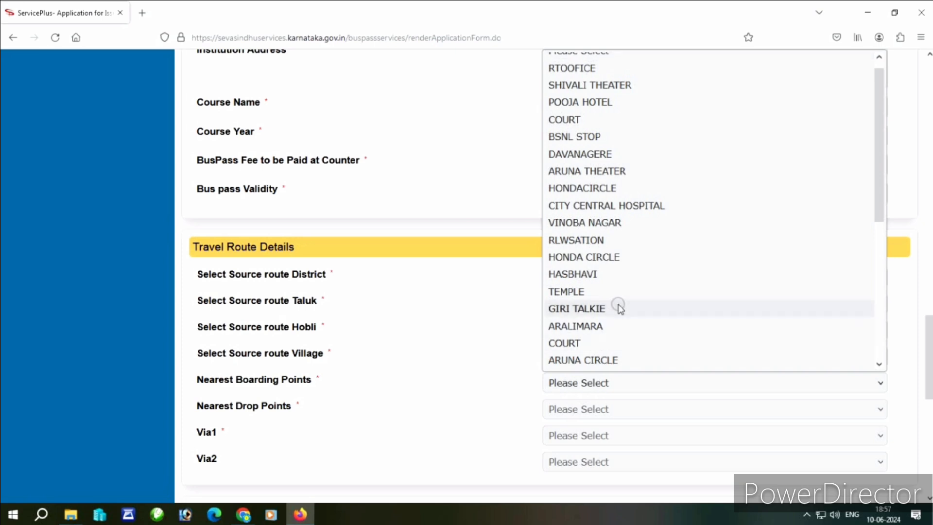
{"action": "scroll", "coordinate": [621, 309], "scroll_direction": "up", "scroll_amount": 1}
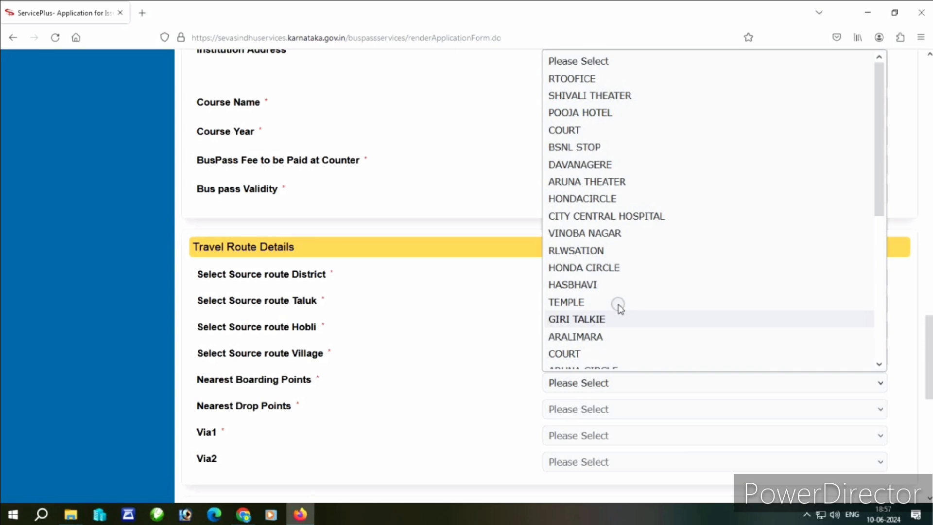
{"action": "scroll", "coordinate": [620, 309], "scroll_direction": "down", "scroll_amount": 2}
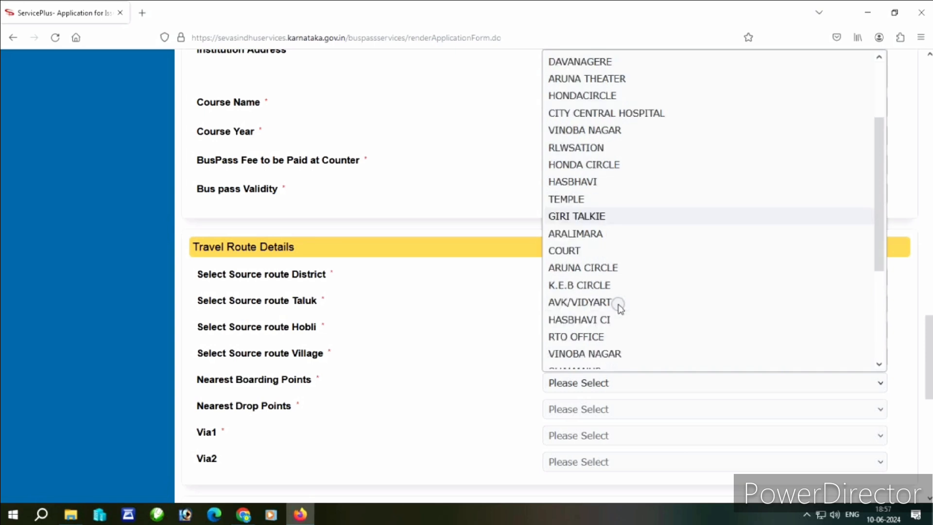
{"action": "scroll", "coordinate": [618, 305], "scroll_direction": "down", "scroll_amount": 4}
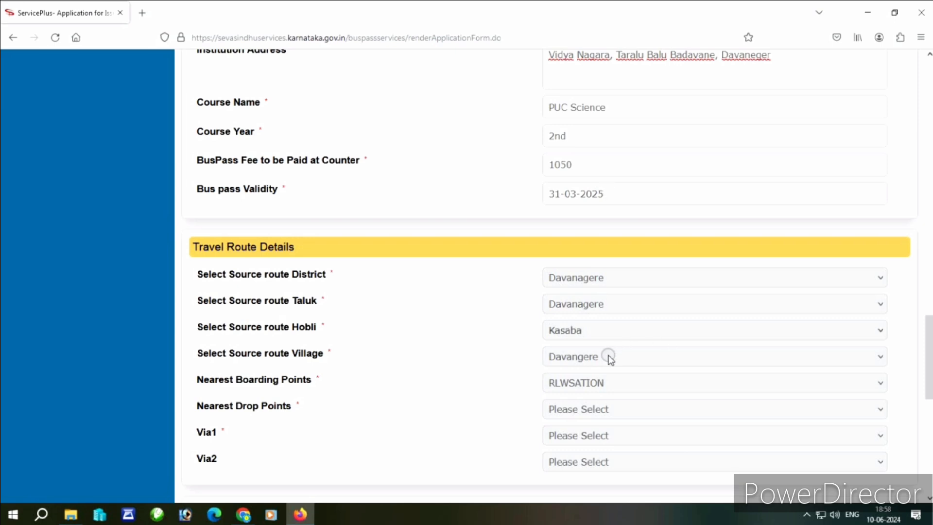
- Set depot and counter to Davanagere 2, then save the form to attach annexures
{"action": "left_click", "coordinate": [596, 383]}
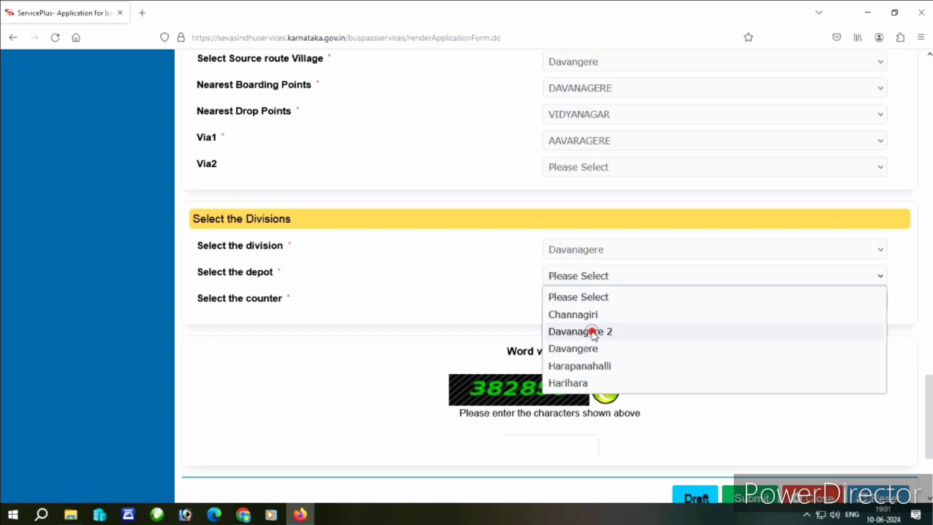
{"action": "left_click", "coordinate": [591, 330]}
{"action": "left_click", "coordinate": [580, 299]}
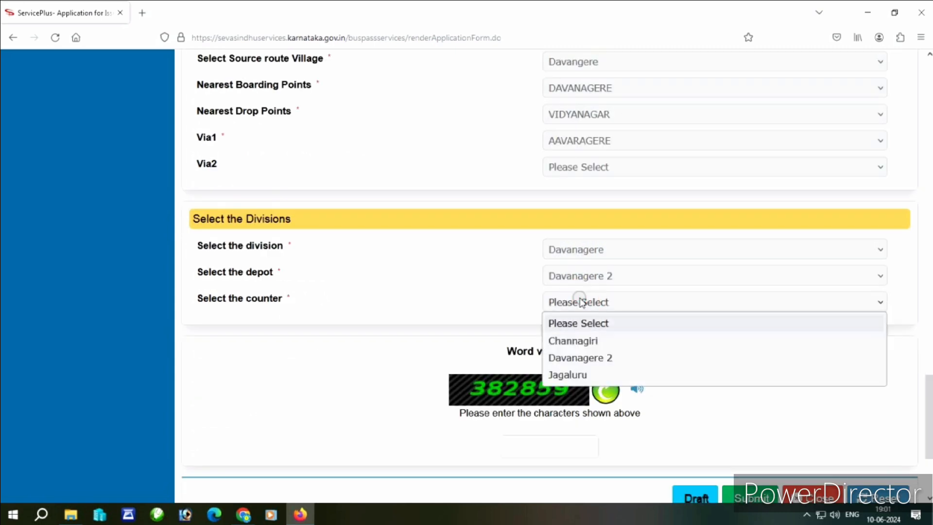
{"action": "left_click", "coordinate": [592, 358]}
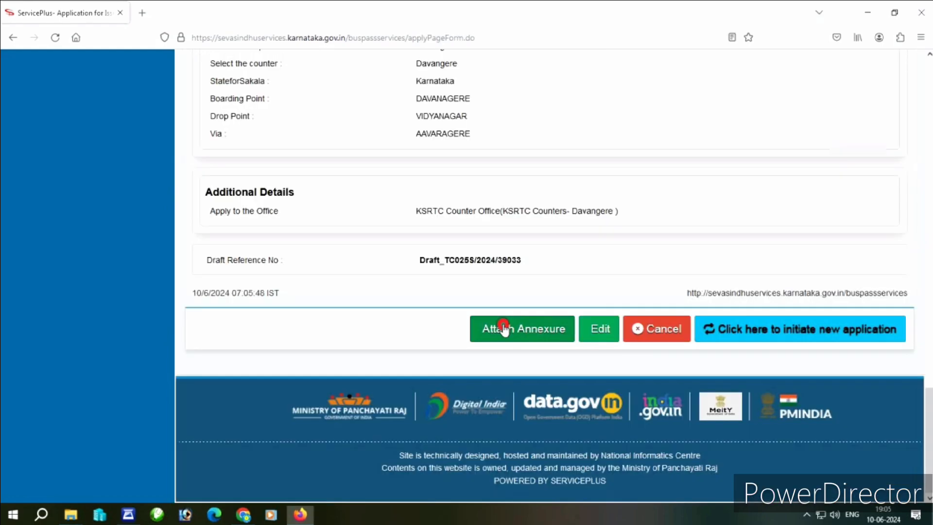
{"action": "left_click", "coordinate": [502, 327]}
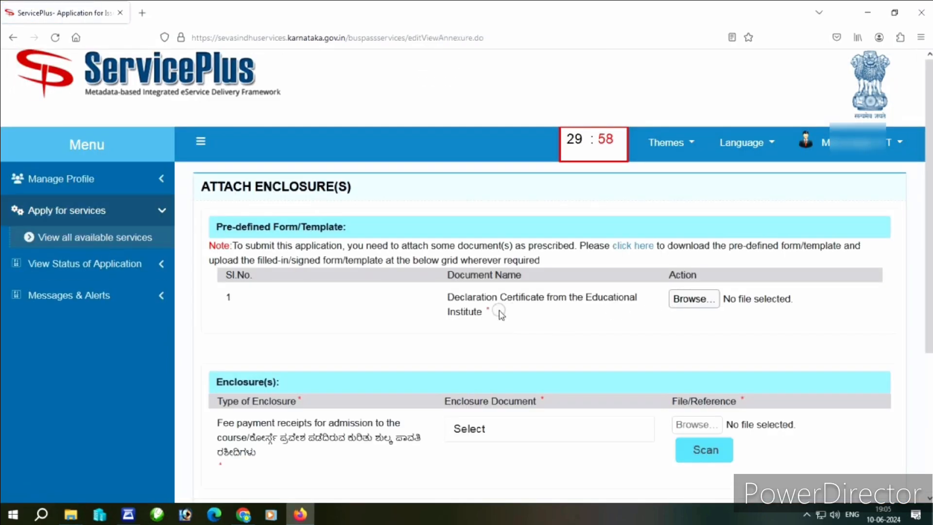
- Attach the fee payment receipt and declaration certificate PDFs and save the annexures
{"action": "scroll", "coordinate": [505, 335], "scroll_direction": "down", "scroll_amount": 2}
{"action": "left_click", "coordinate": [512, 355]}
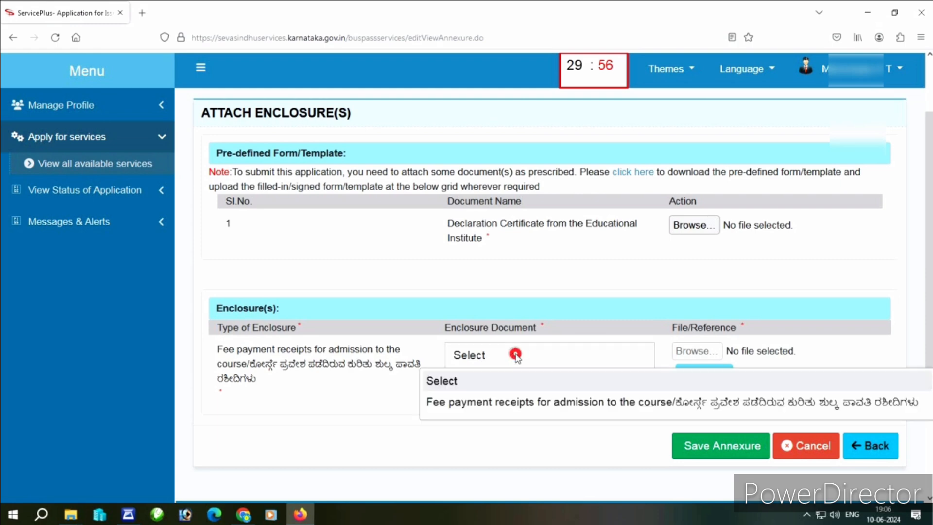
{"action": "left_click", "coordinate": [557, 407]}
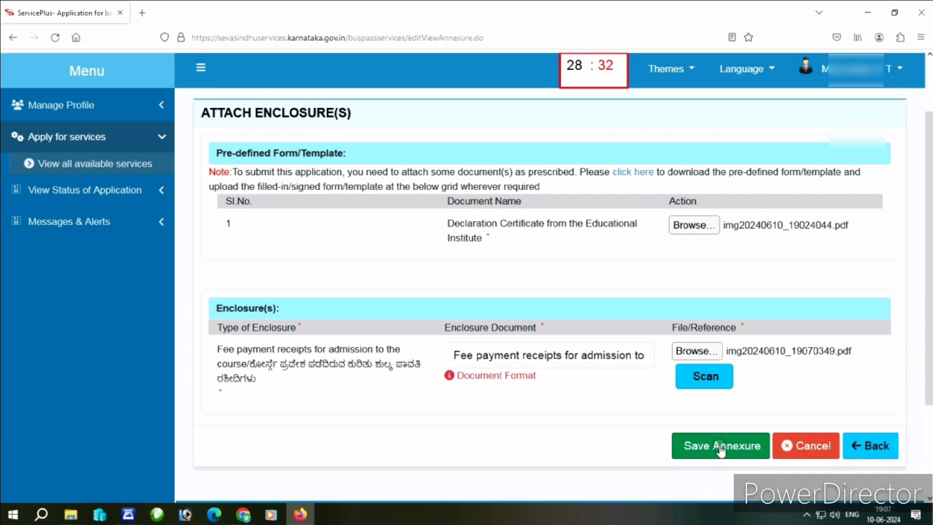
{"action": "left_click", "coordinate": [721, 445]}
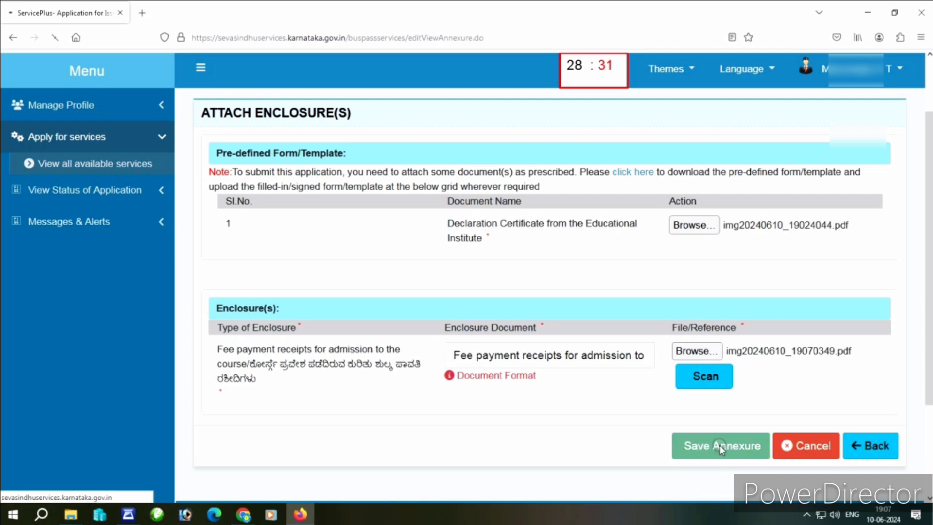
{"action": "scroll", "coordinate": [719, 445], "scroll_direction": "down", "scroll_amount": 15}
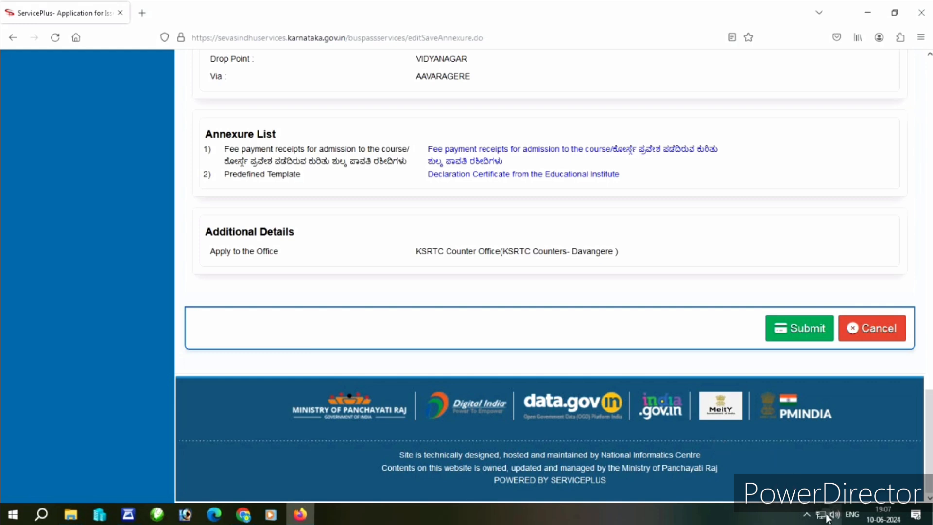
- Submit the bus pass application, then switch to the Seva Sindhu login page in Chrome
{"action": "left_click", "coordinate": [810, 328]}
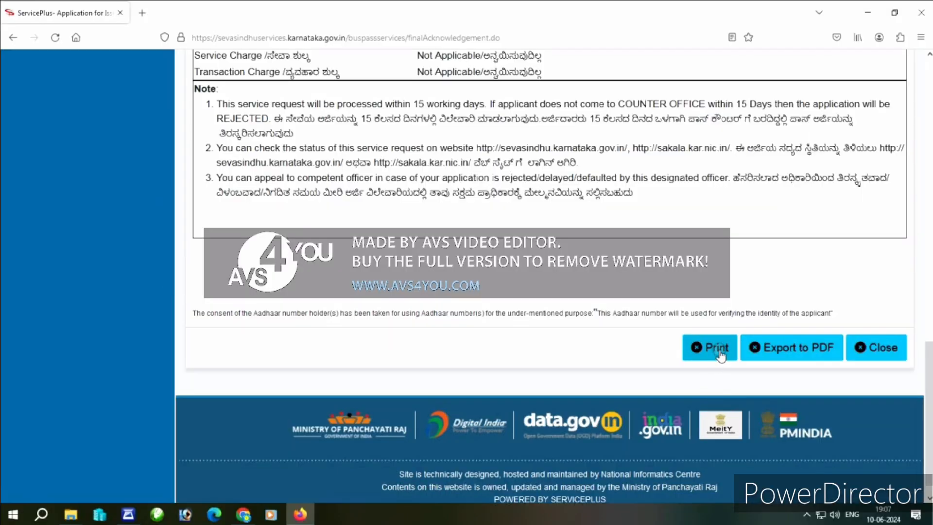
{"action": "left_click", "coordinate": [243, 514]}
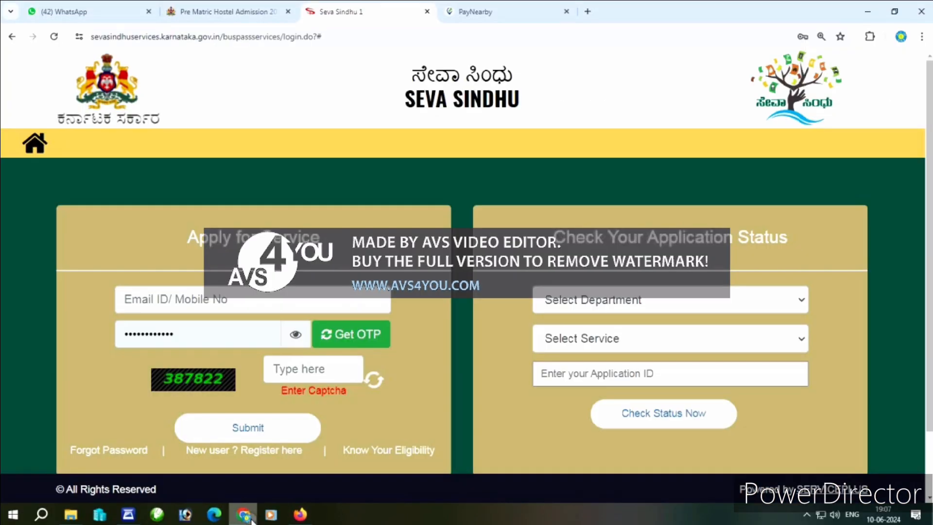